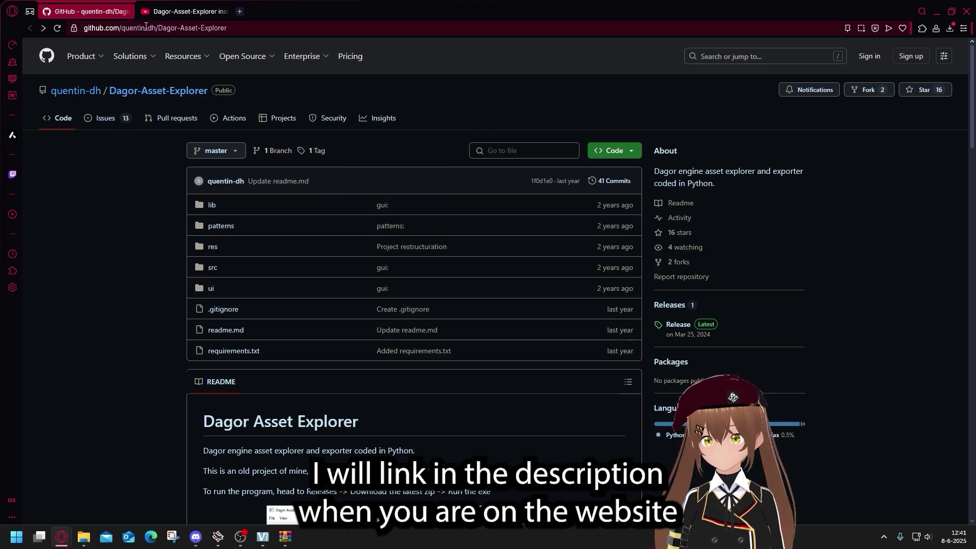
Download the repository as a ZIP, then save DagorAssetExplorer.exe from the v1.0.0 release into Downloads
click(631, 151)
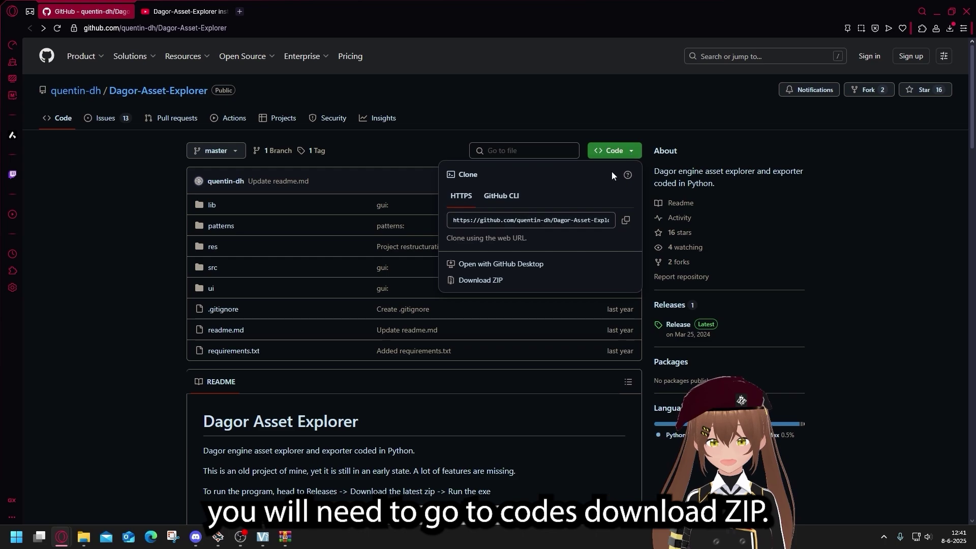
click(496, 282)
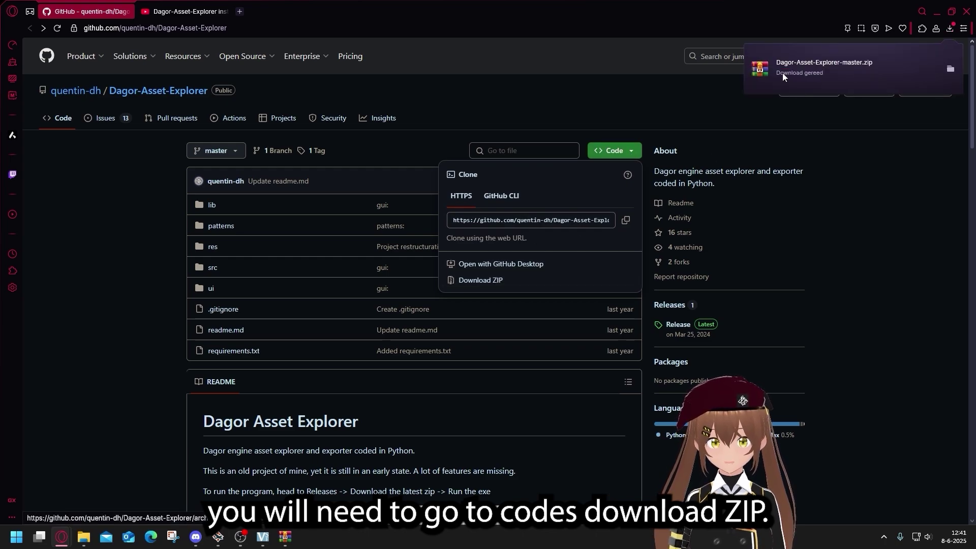
click(679, 328)
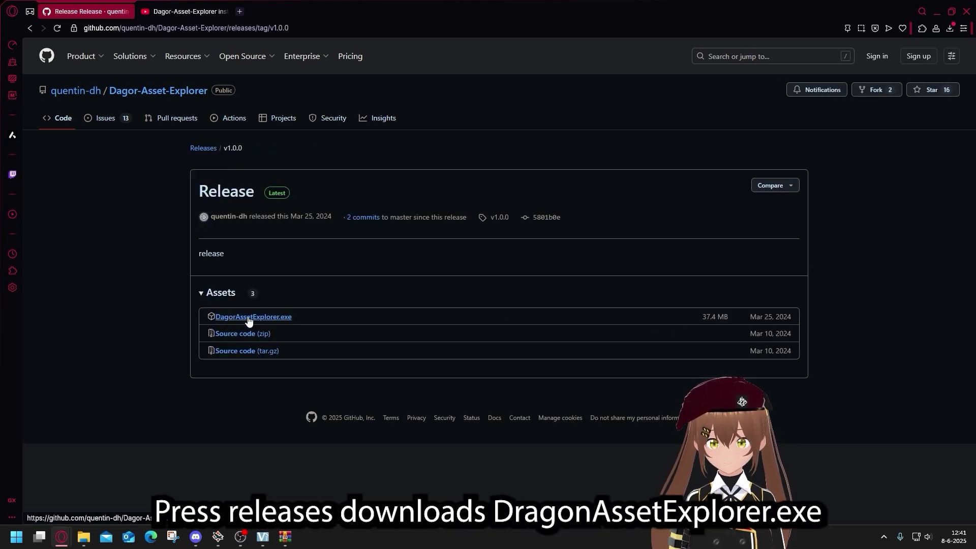
click(290, 317)
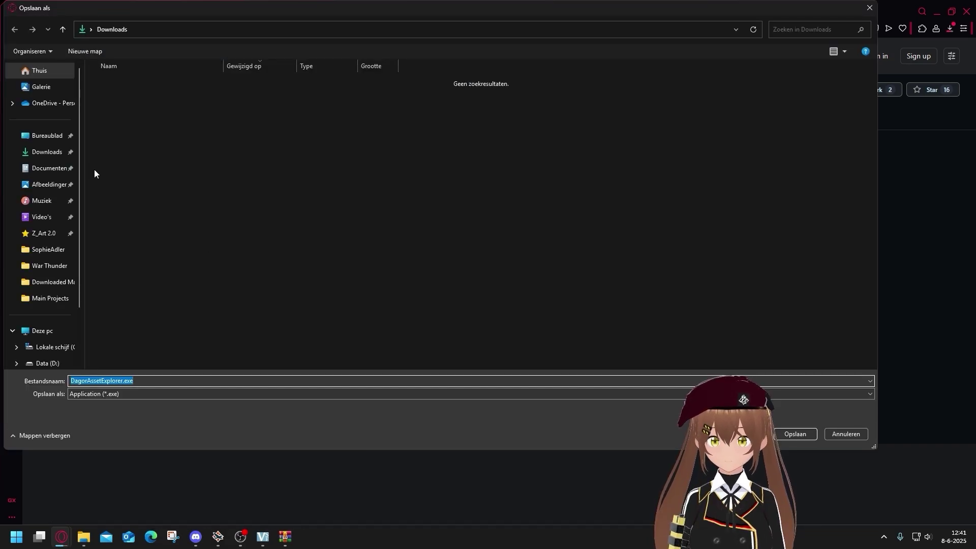
click(792, 434)
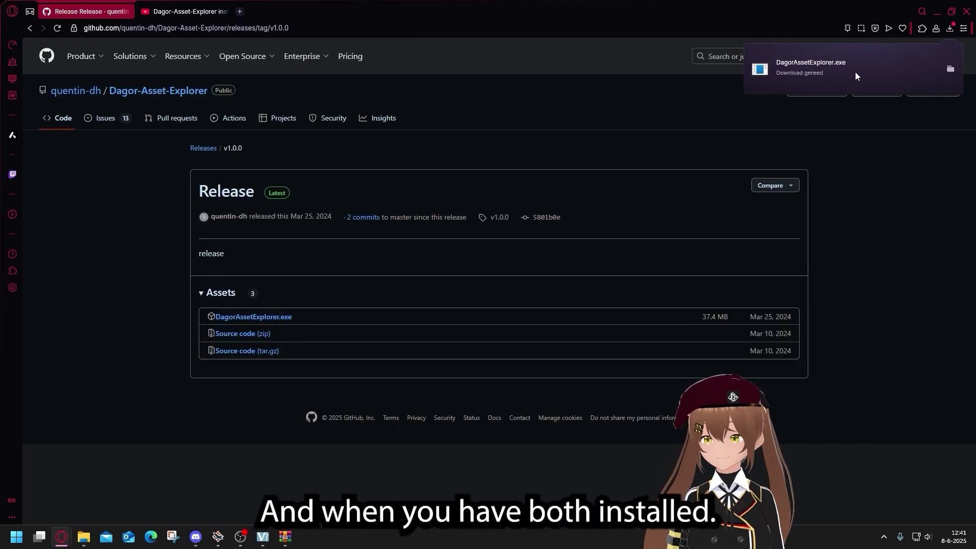
Extract Dagor-Asset-Explorer-master.zip in Downloads into a new Dagor-Asset-Explorer-master folder
mouse_move(84, 537)
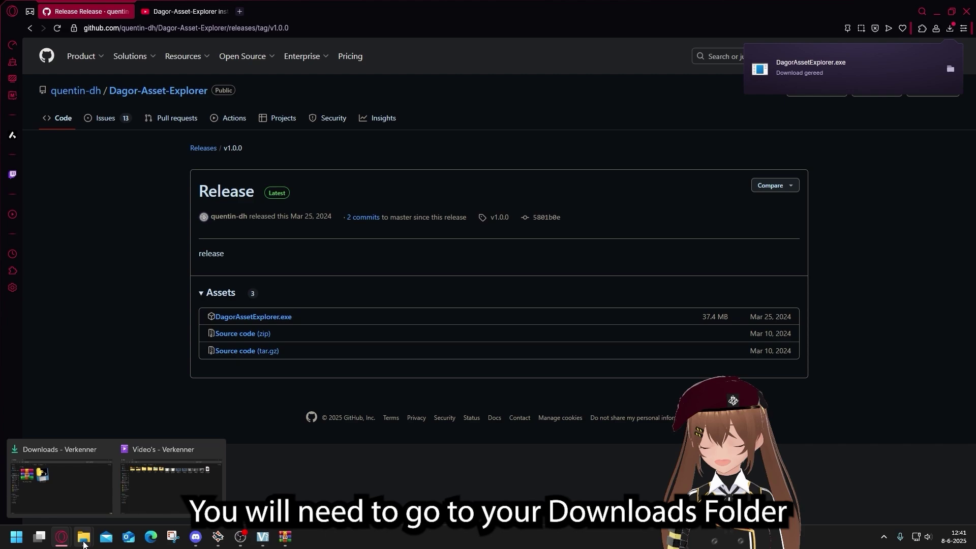
click(69, 490)
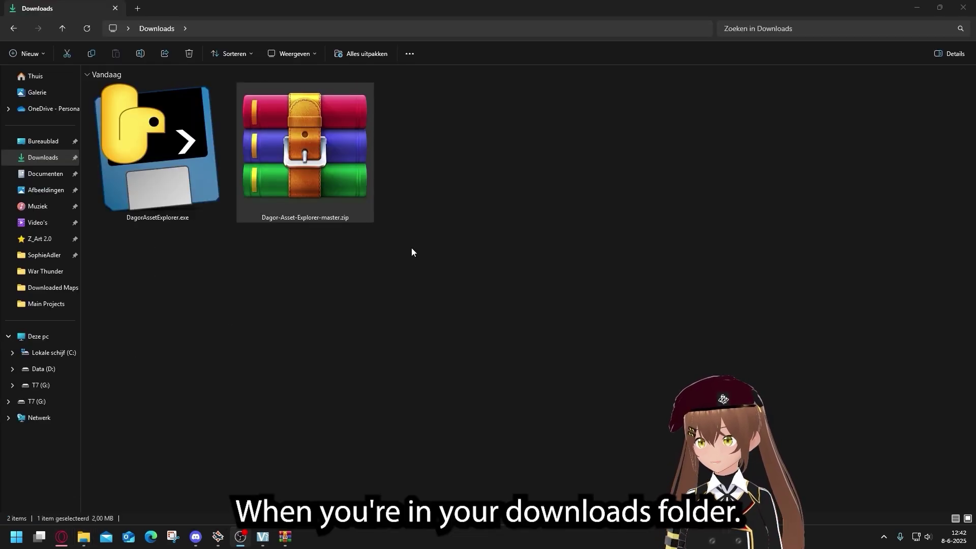
right_click(323, 140)
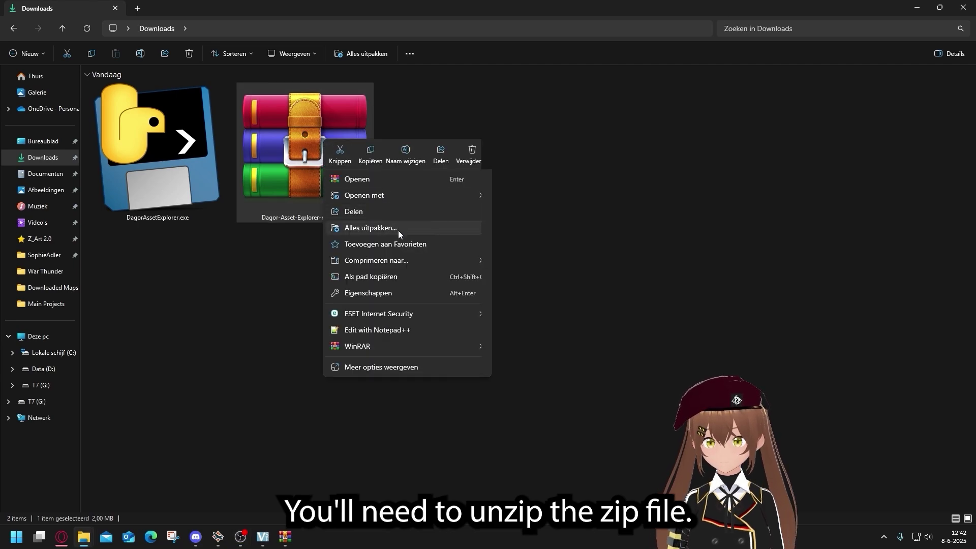
click(371, 229)
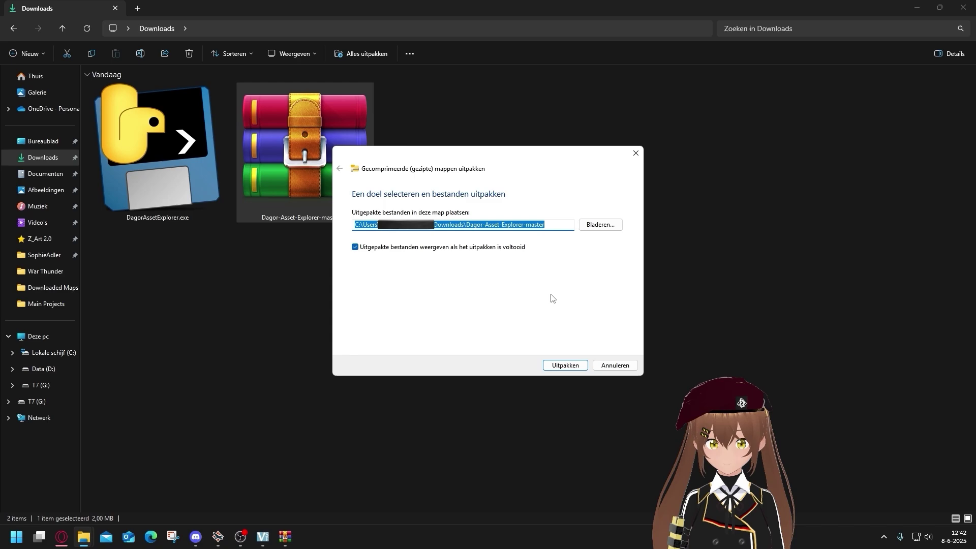
click(565, 366)
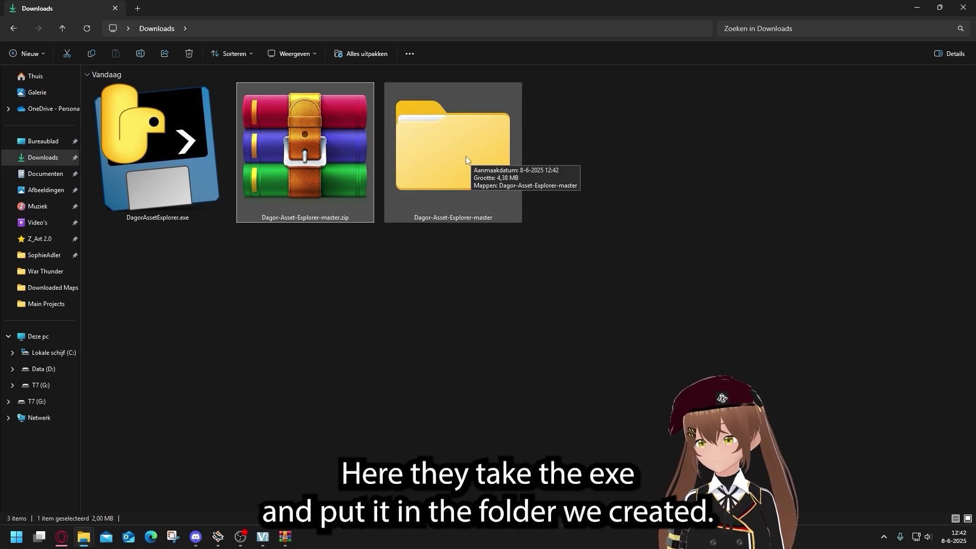
Move DagorAssetExplorer.exe into the inner Dagor-Asset-Explorer-master folder beside src, lib and ui, and open it
drag(171, 146, 457, 160)
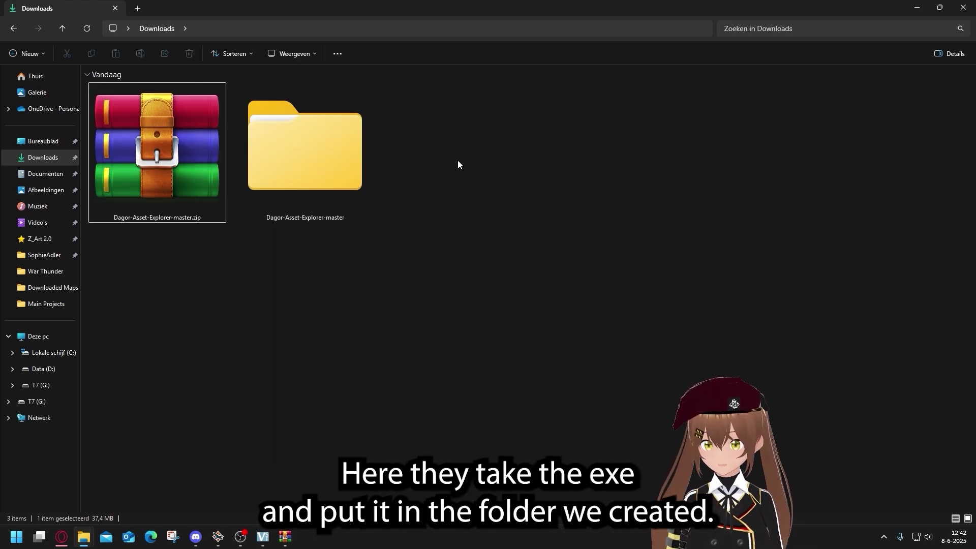
double_click(264, 161)
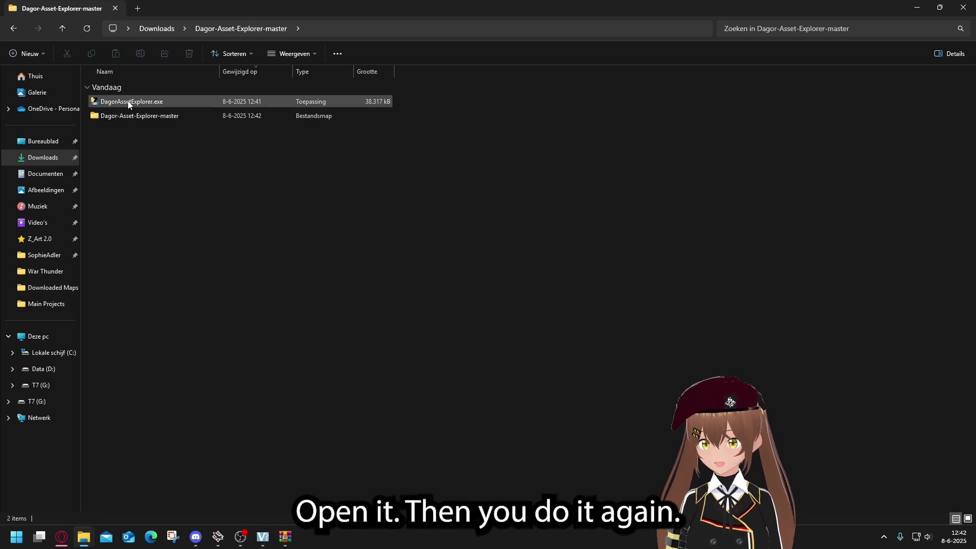
click(107, 103)
drag(108, 104, 165, 116)
double_click(169, 100)
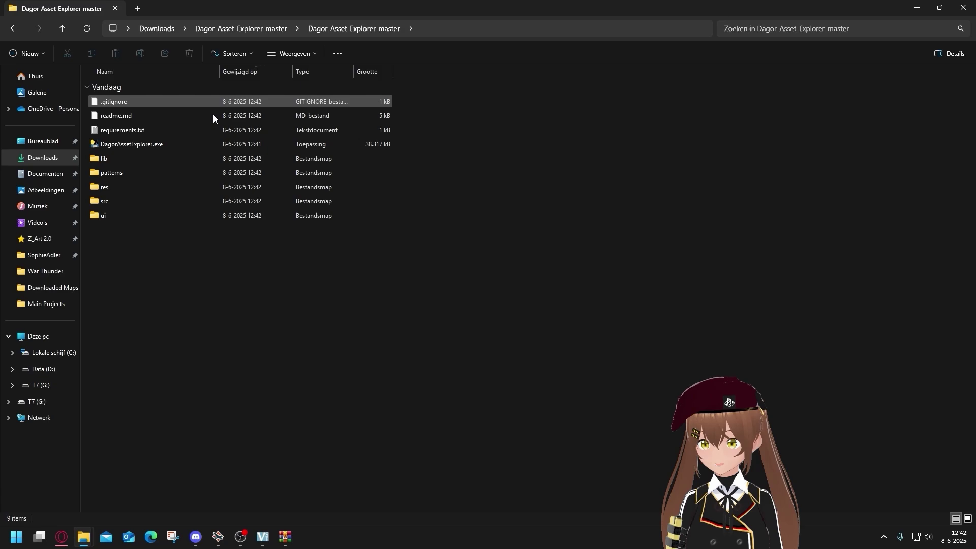
Run DagorAssetExplorer.exe past the SmartScreen warning using Meer informatie and Toch uitvoeren
double_click(143, 145)
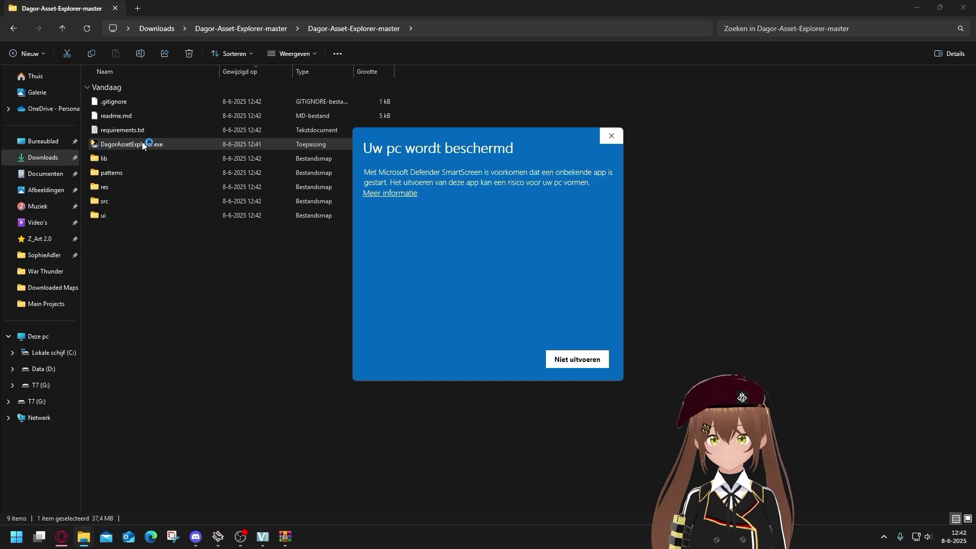
click(389, 193)
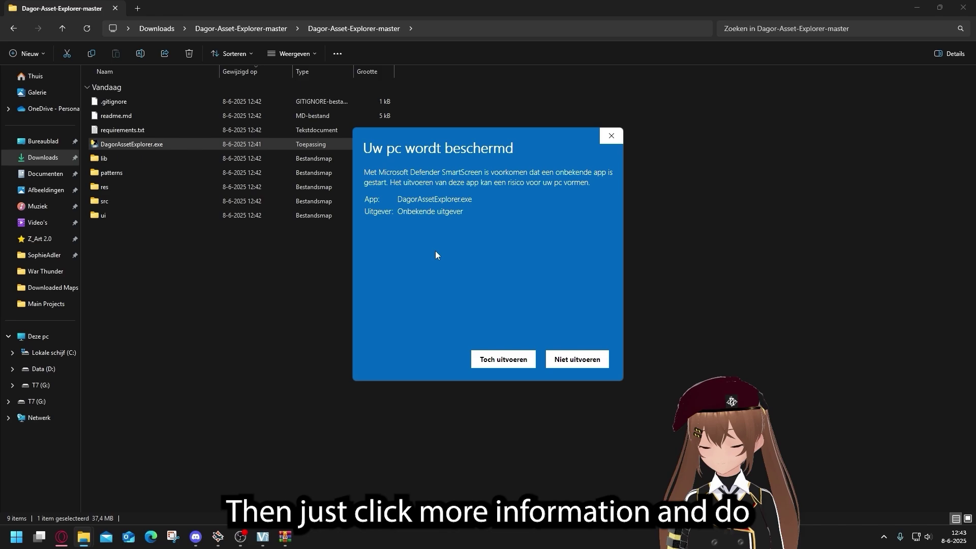
click(498, 360)
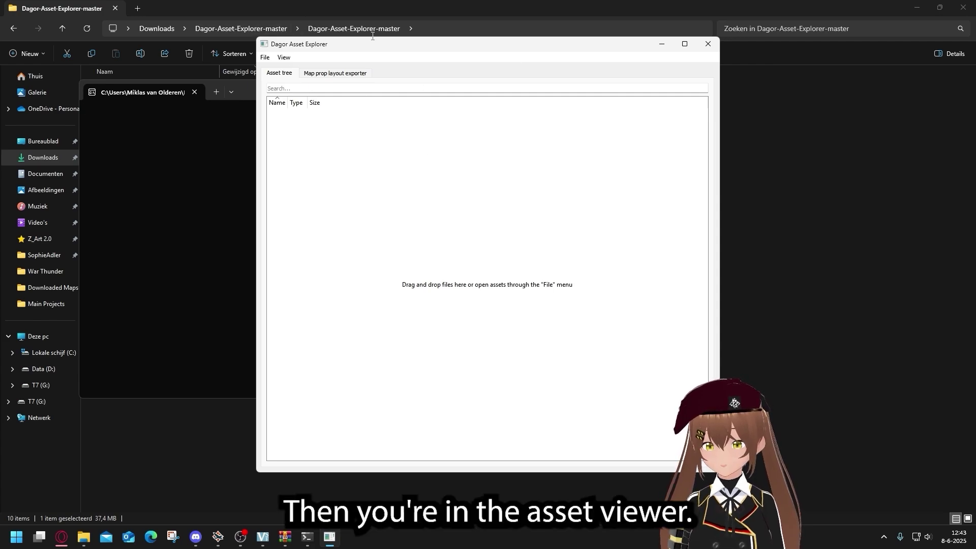
Open D:\AppData\Local\WarThunder as the asset folder to mount its assets
click(266, 58)
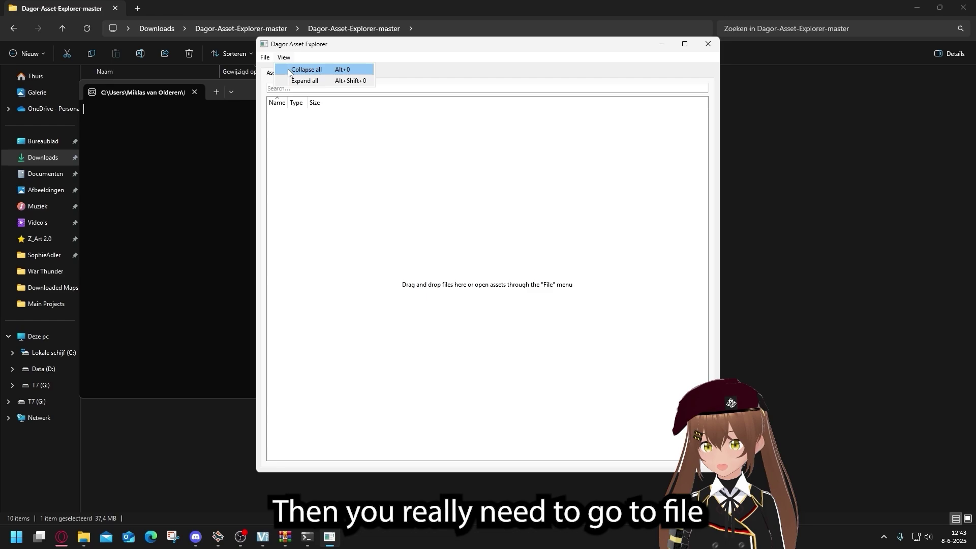
click(282, 70)
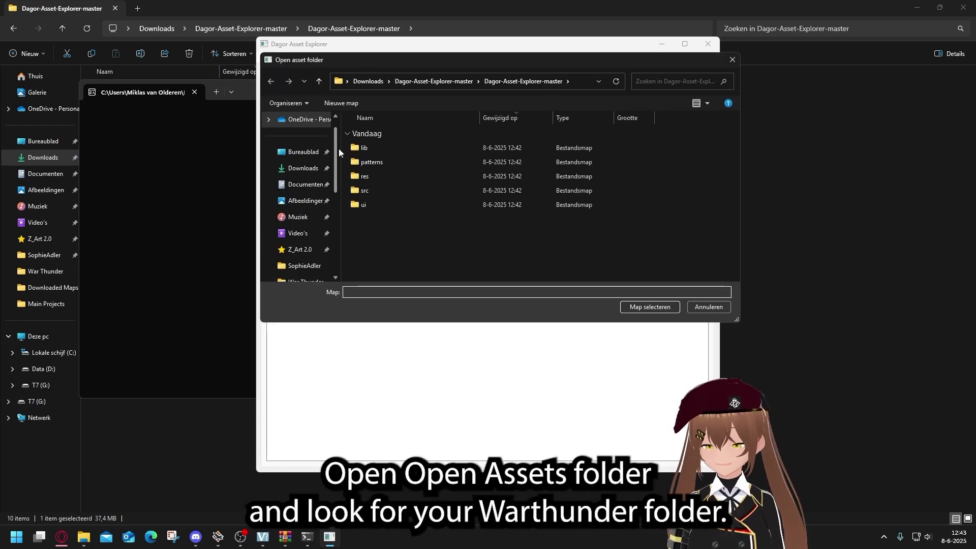
scroll(303, 184, down, 2)
scroll(303, 184, down, 3)
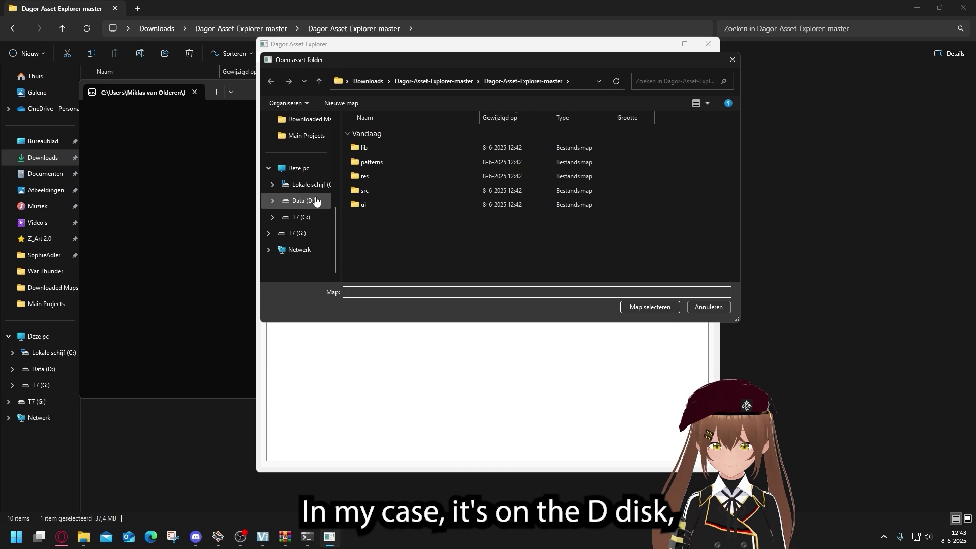
click(316, 200)
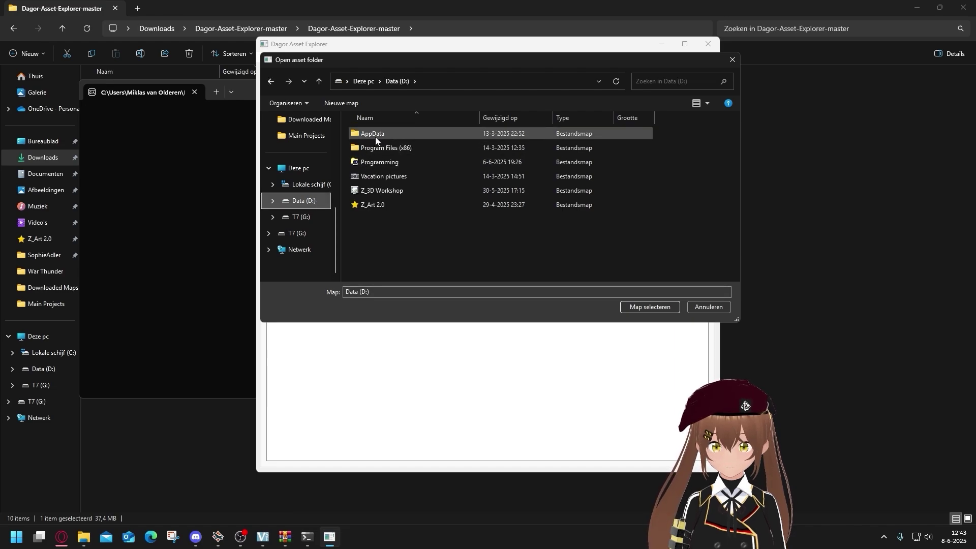
double_click(375, 134)
double_click(378, 134)
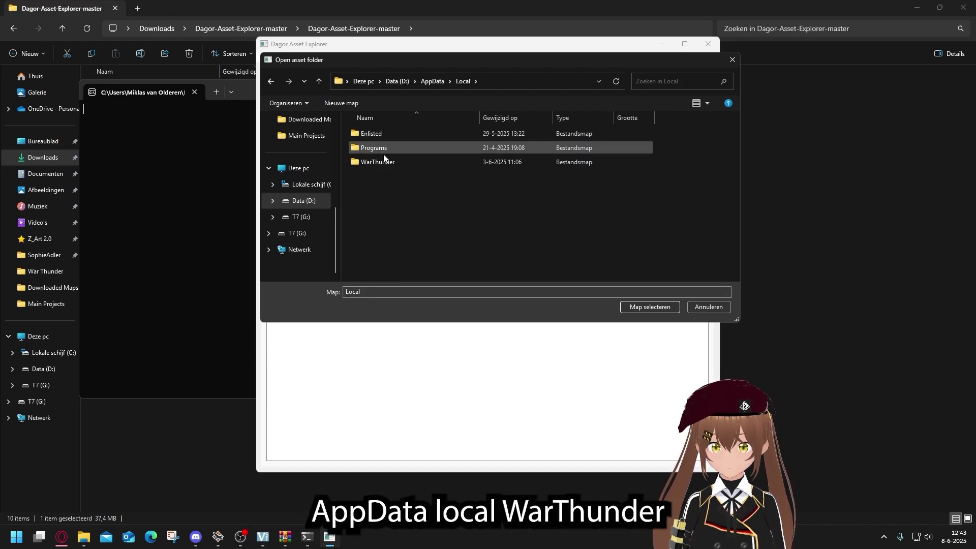
click(385, 159)
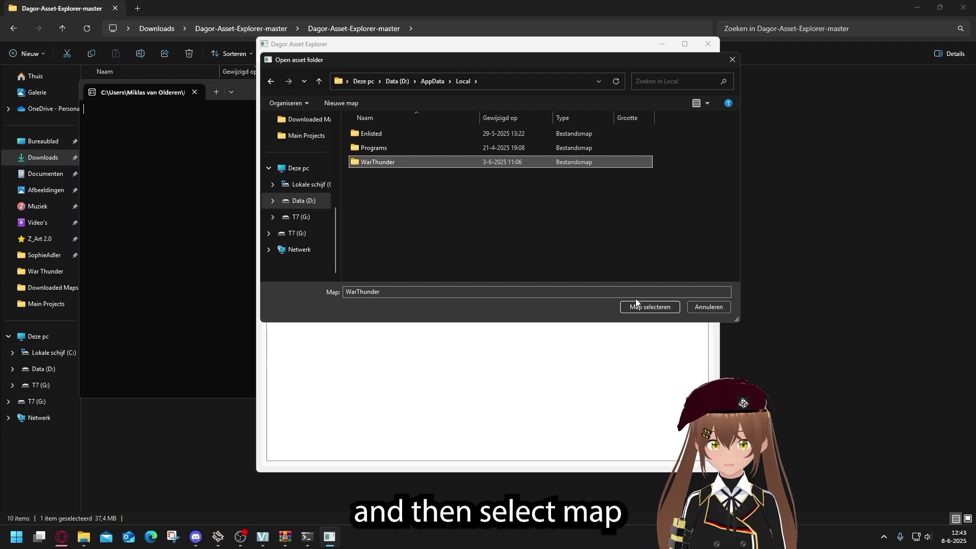
click(650, 307)
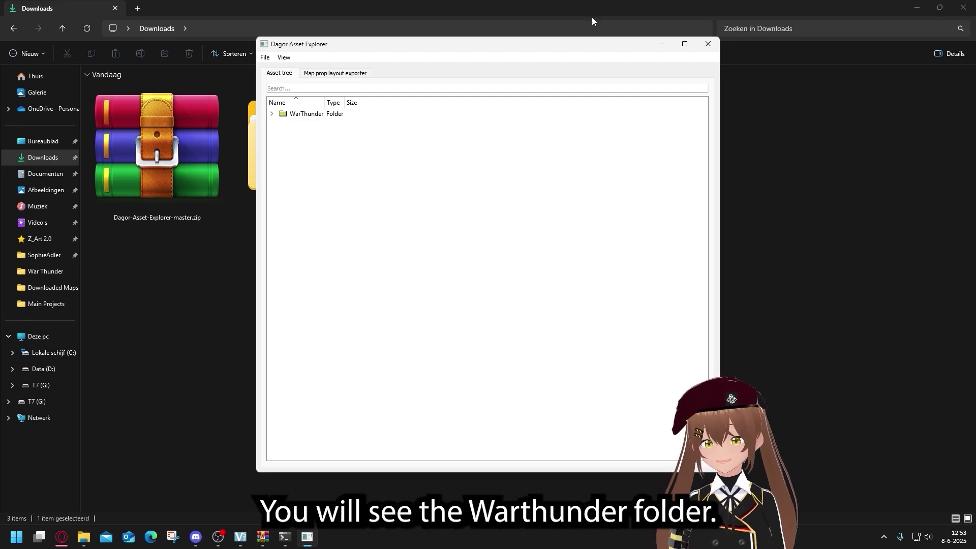
Expand WarThunder > content > base > res > aircrafts > fr_md_460.grp and select md_460_super_mystere_b2
click(272, 114)
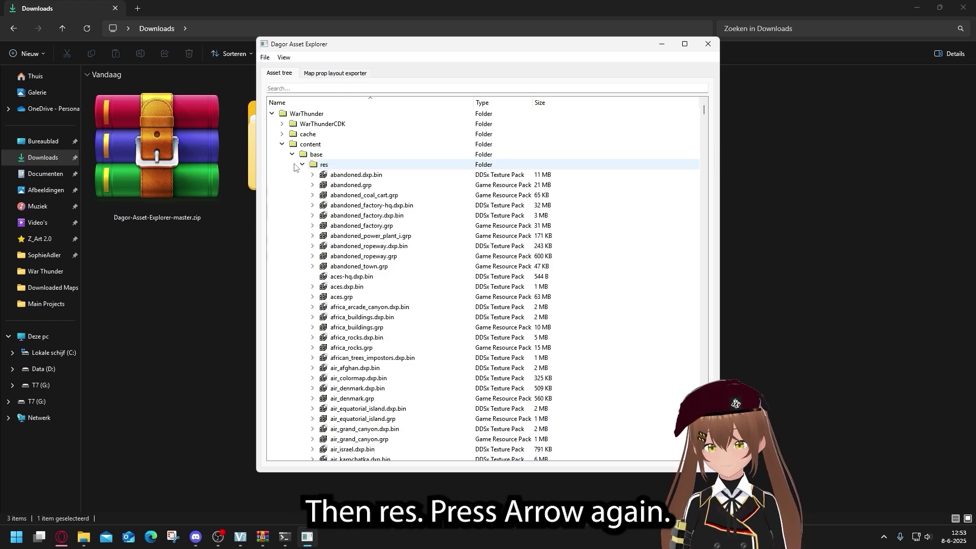
scroll(361, 198, down, 7)
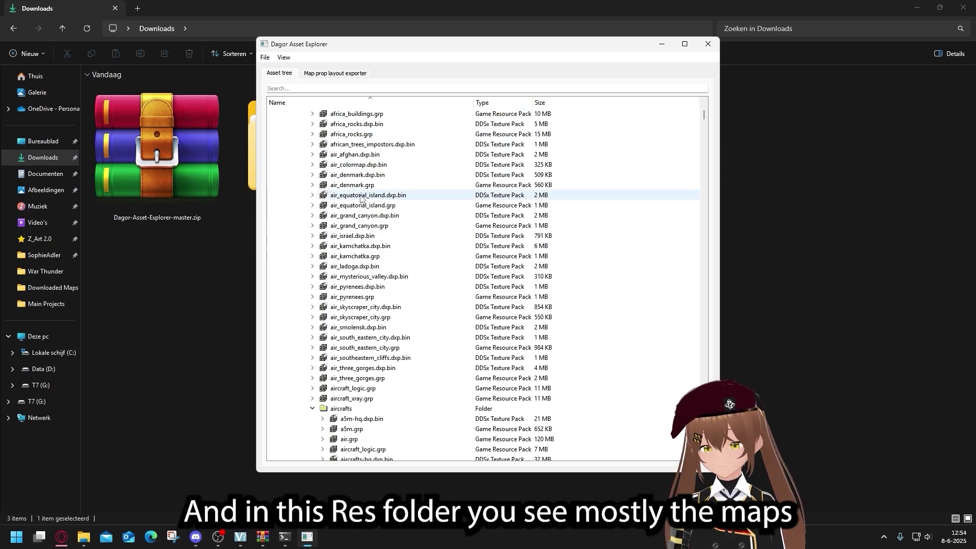
scroll(367, 183, up, 4)
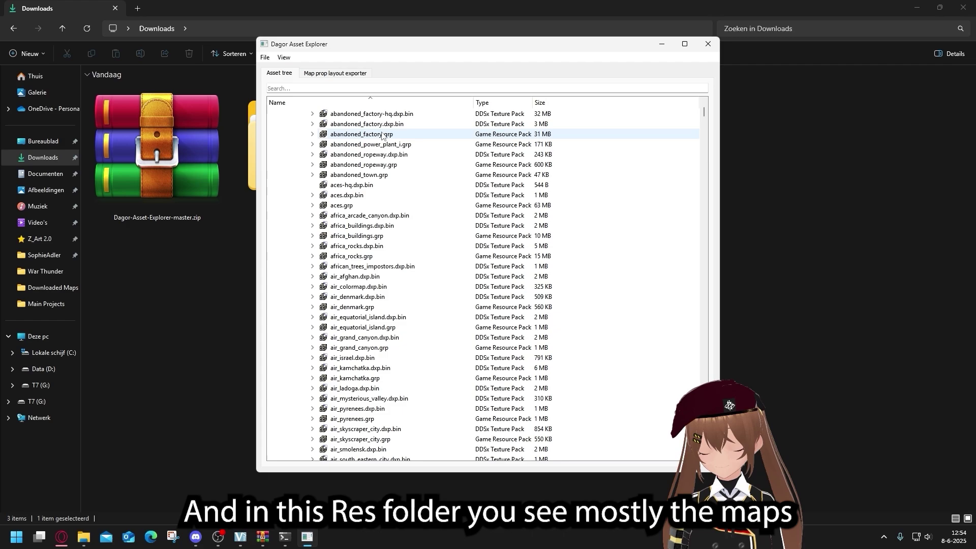
scroll(356, 279, down, 4)
click(312, 408)
scroll(313, 409, down, 4)
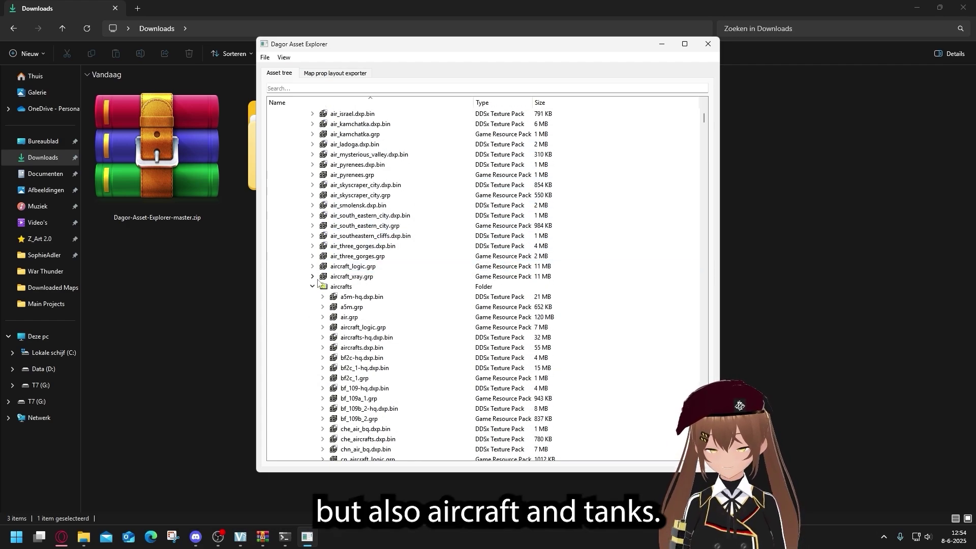
scroll(314, 213, down, 4)
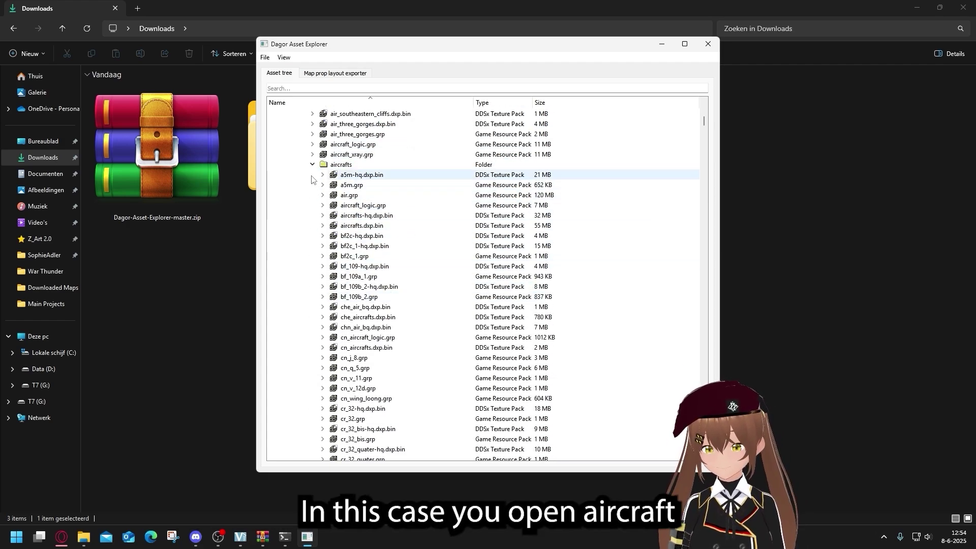
scroll(356, 216, down, 20)
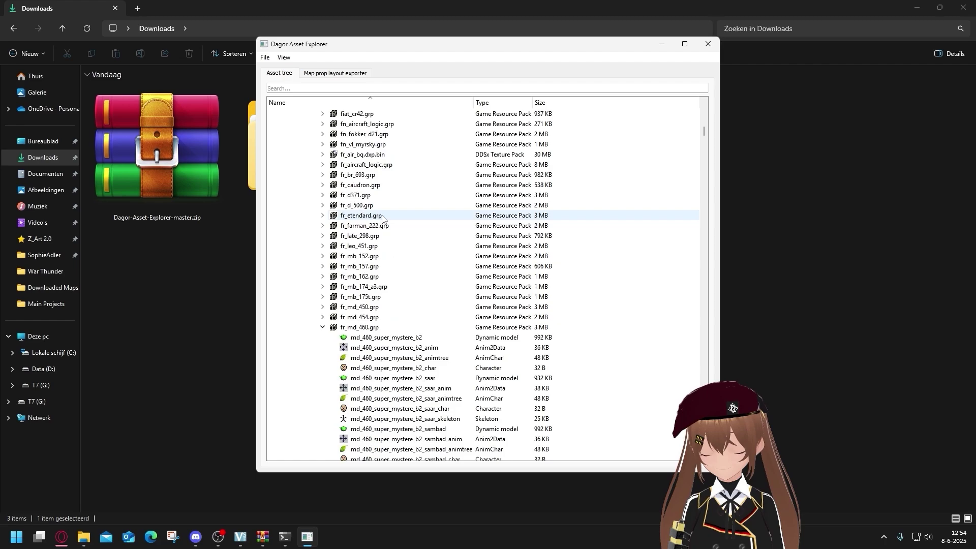
scroll(383, 219, down, 4)
click(370, 206)
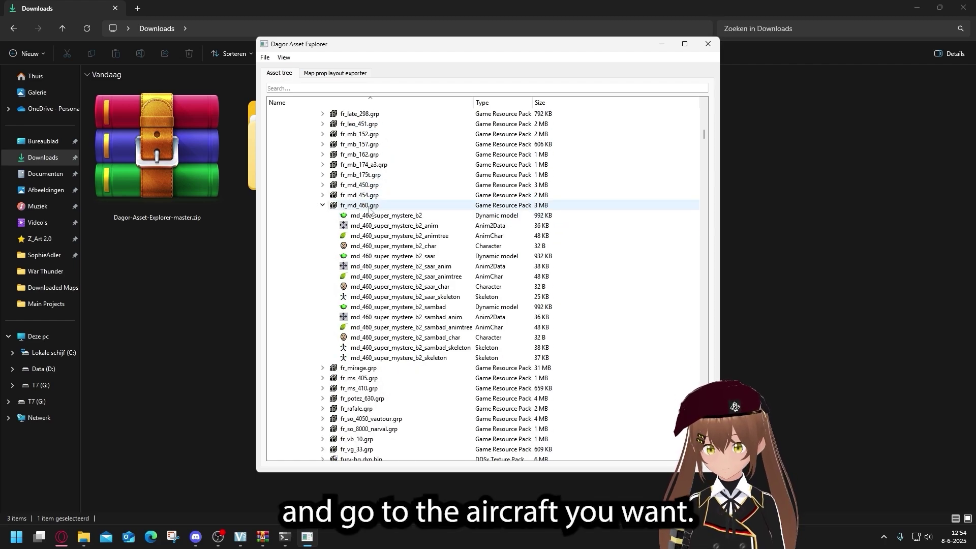
click(351, 215)
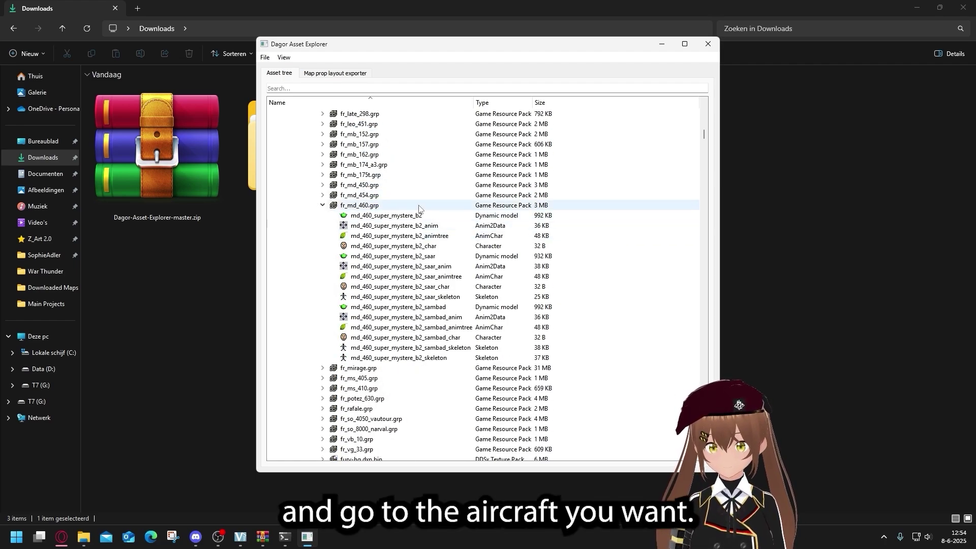
Export md_460_super_mystere_b2 LOD 0 as OBJ into a newly created Downloads\French folder
right_click(512, 219)
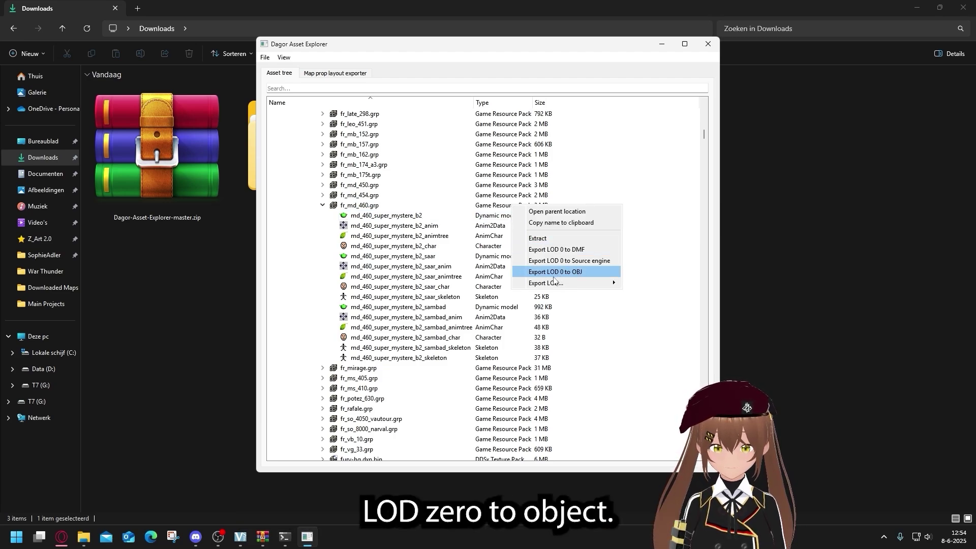
click(584, 273)
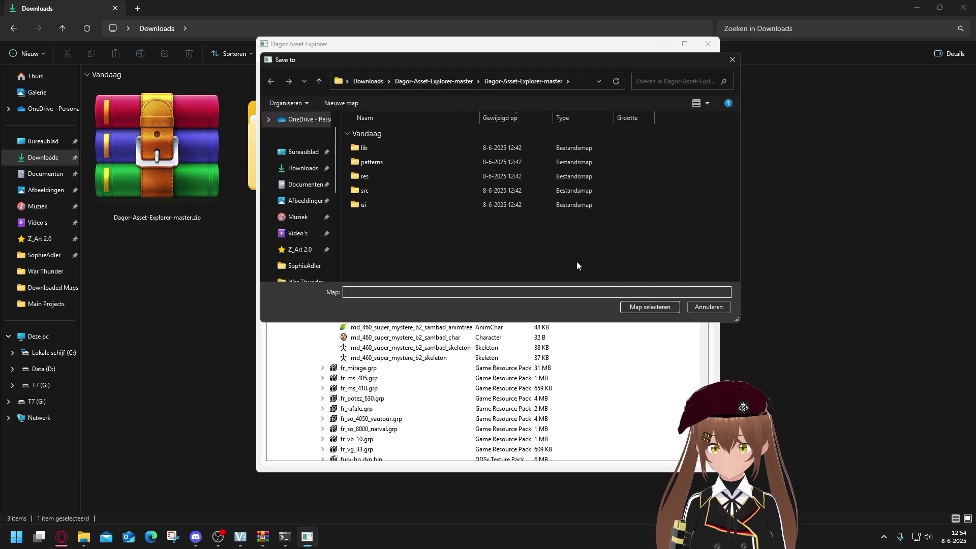
click(295, 166)
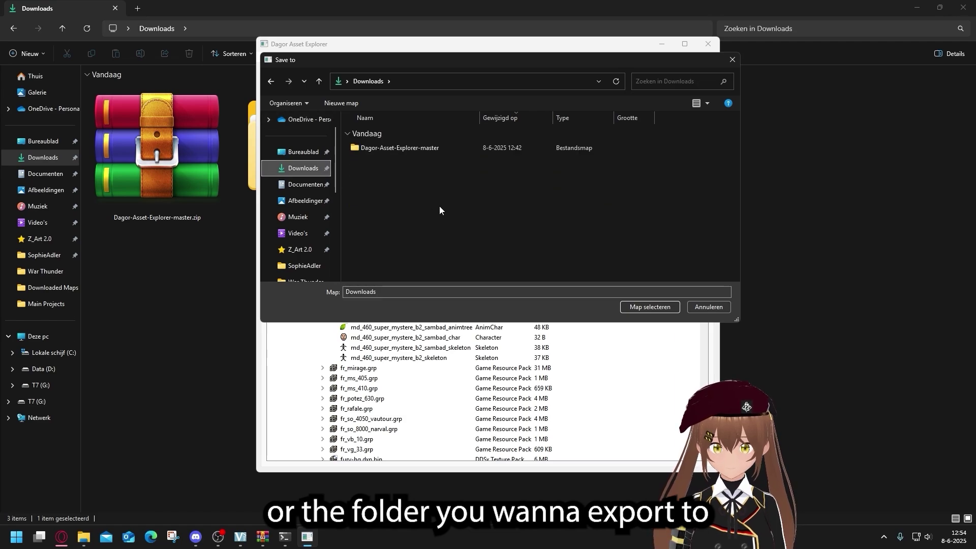
right_click(572, 208)
mouse_move(600, 312)
click(642, 316)
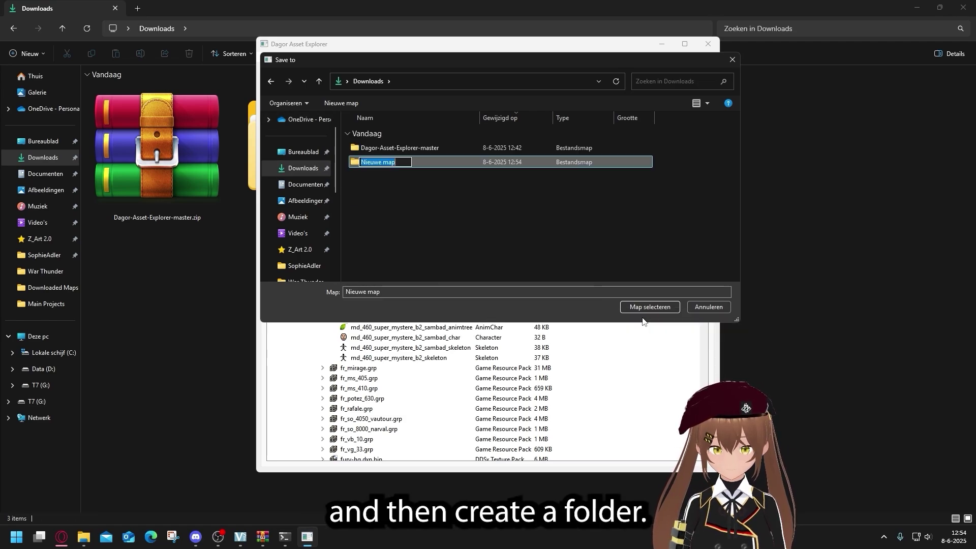
text(French)
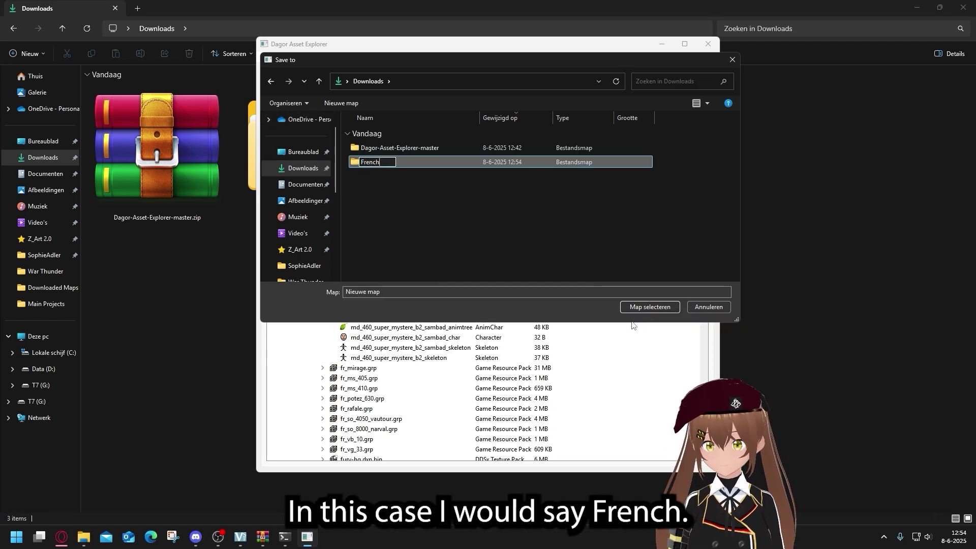
key(Return)
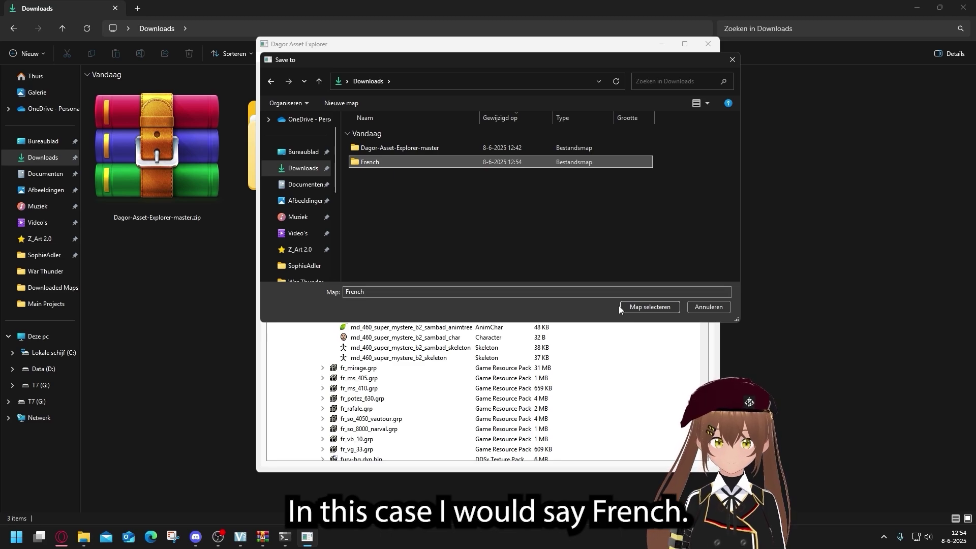
click(640, 307)
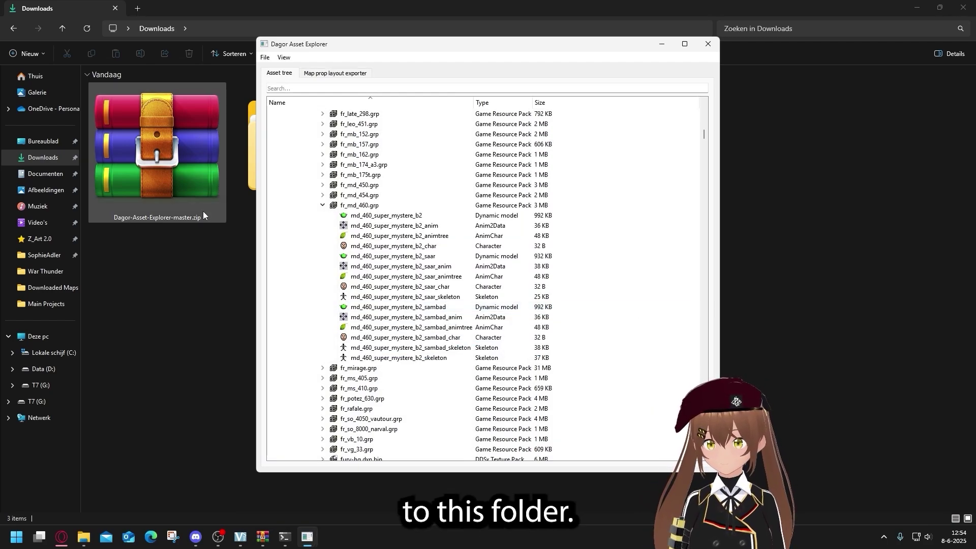
Confirm the French folder holds the .obj, .mtl and textures, then start Blender 4.3
click(206, 266)
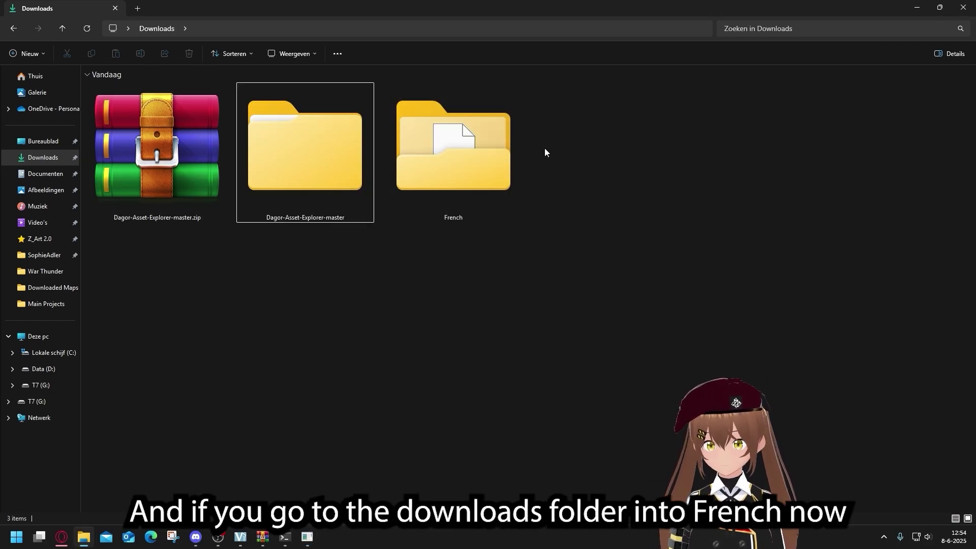
double_click(469, 151)
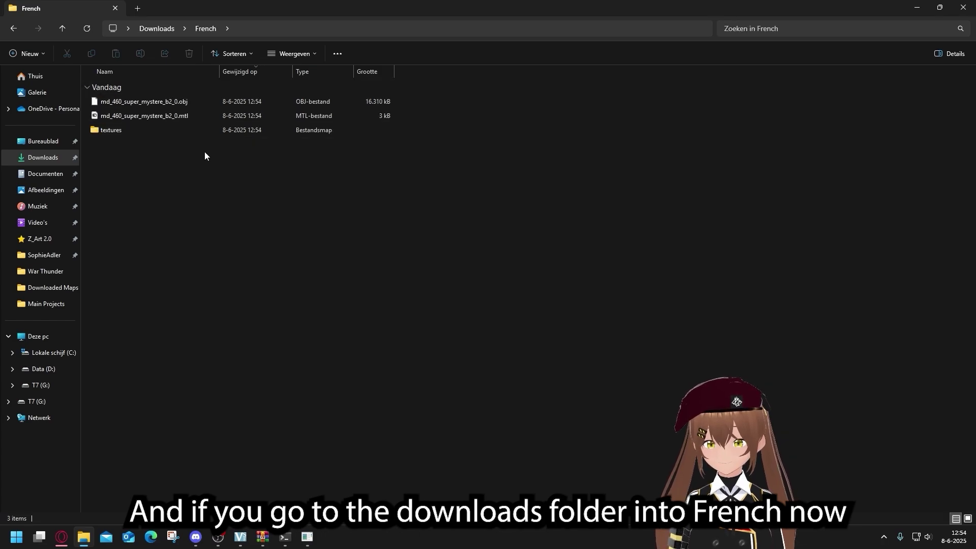
key(super)
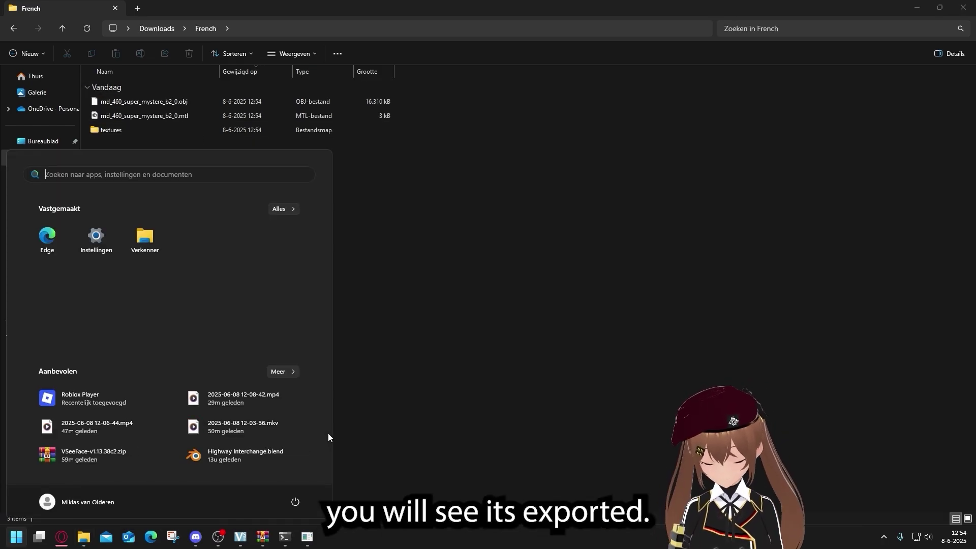
text(blender 4.3)
key(Return)
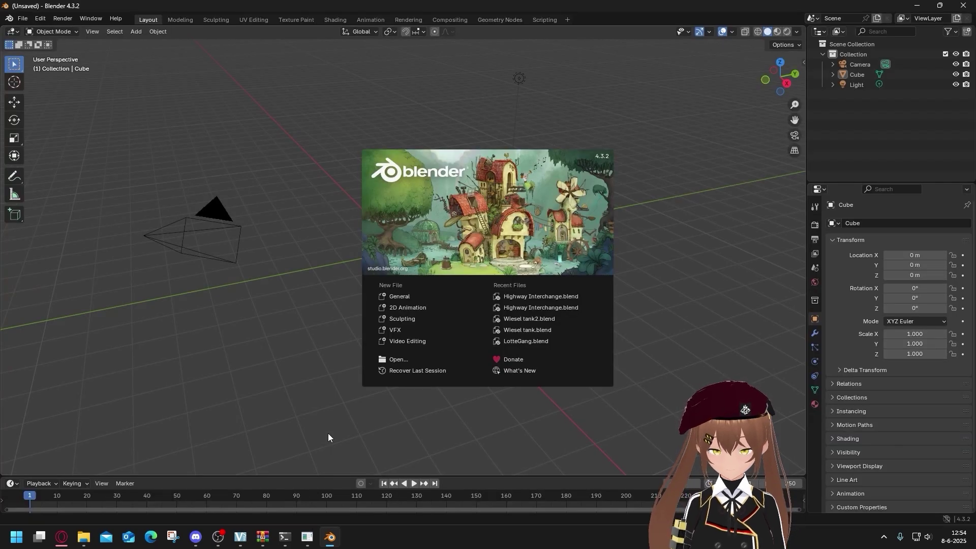
Delete the default cube and import Downloads\French\md_460_super_mystere_b2_0.obj as a Wavefront OBJ
click(328, 434)
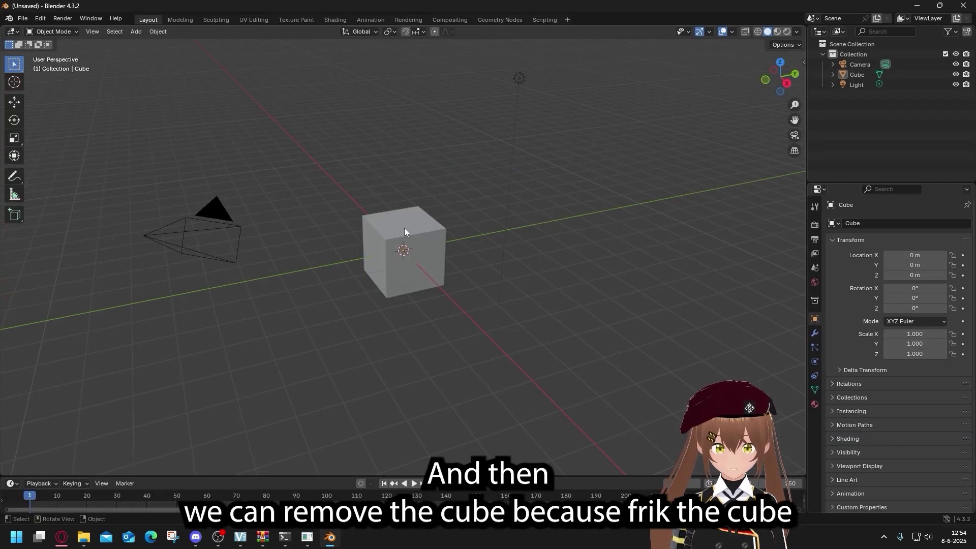
key(Delete)
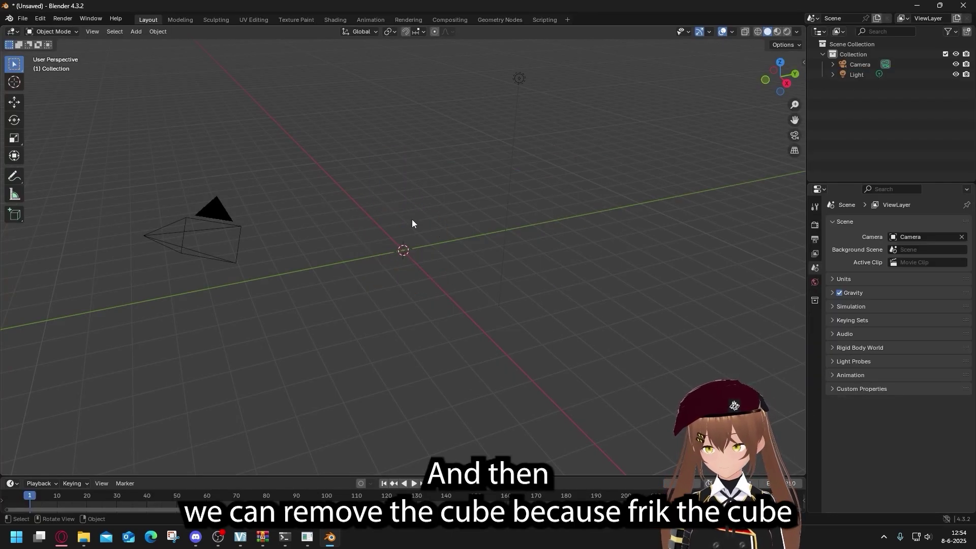
click(22, 17)
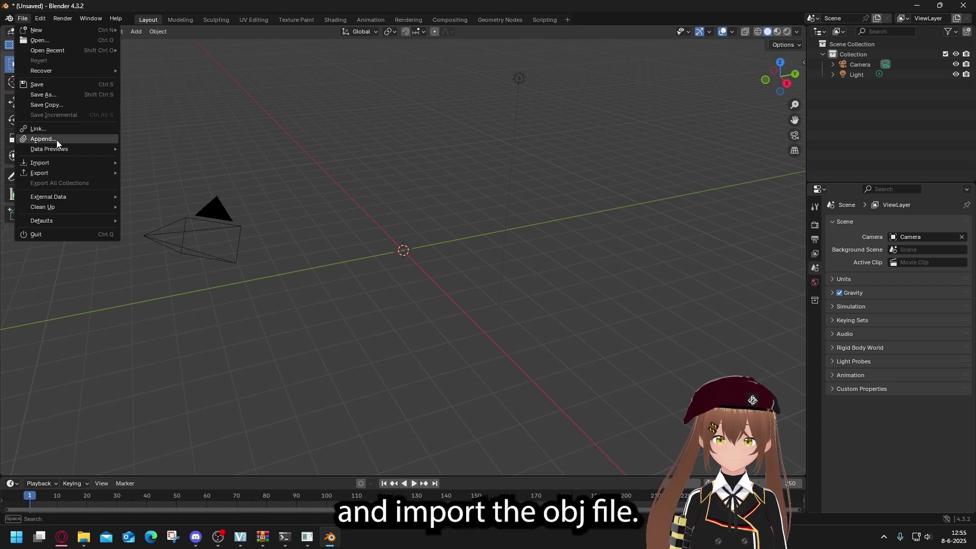
mouse_move(56, 162)
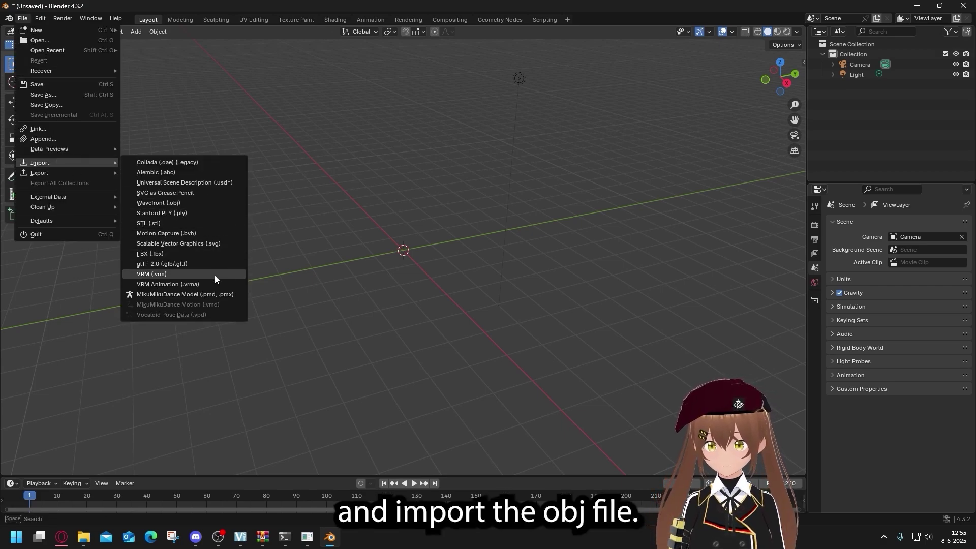
click(191, 209)
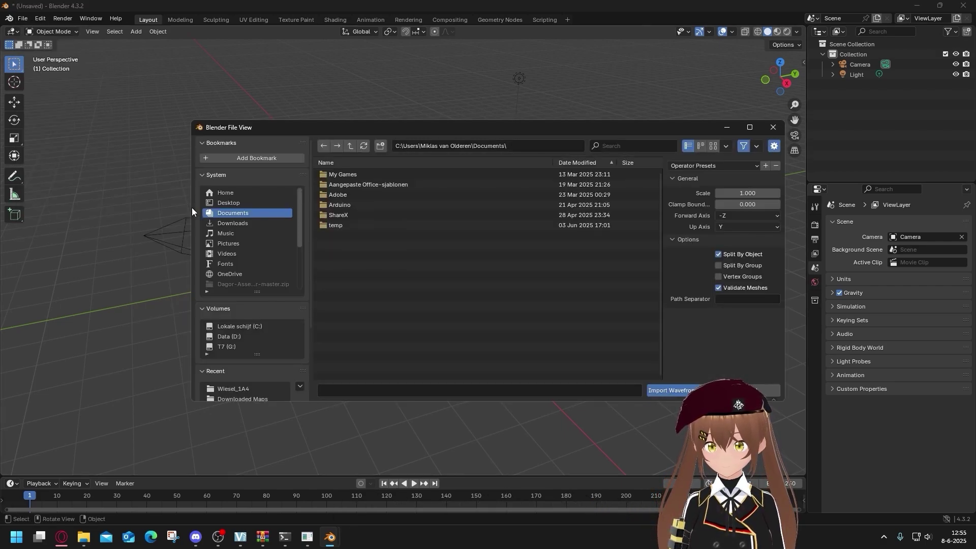
click(233, 223)
click(361, 183)
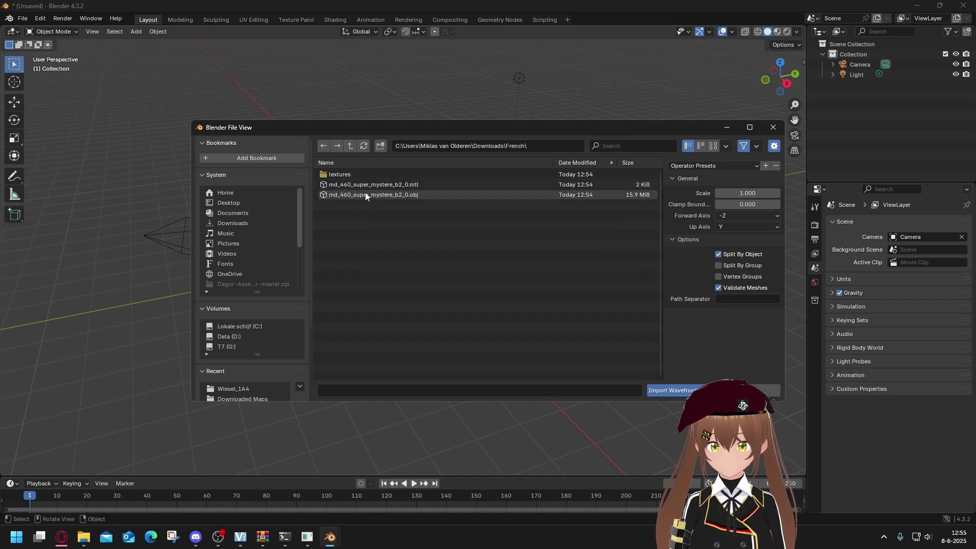
double_click(366, 194)
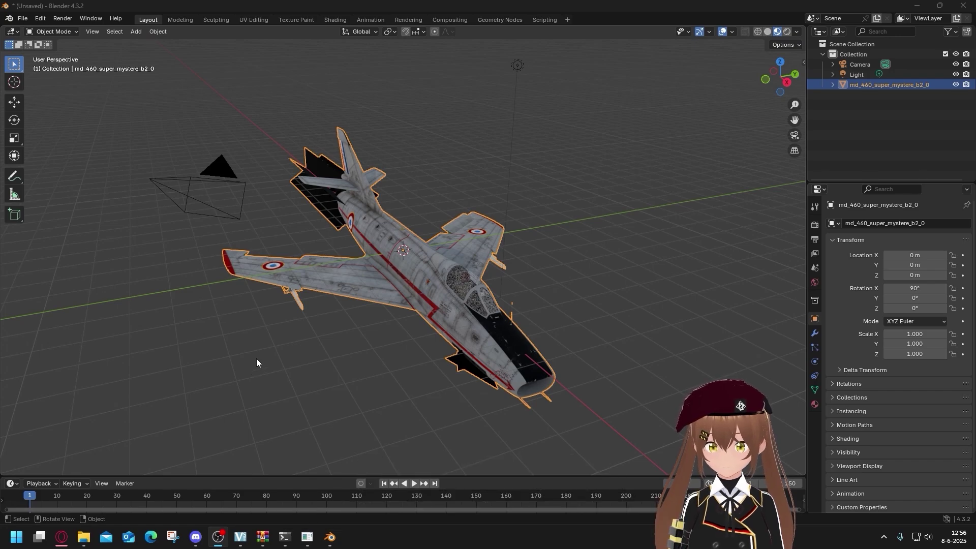
Orbit the view to inspect the textured Super Mystère B2 model
middle_drag(257, 362, 345, 322)
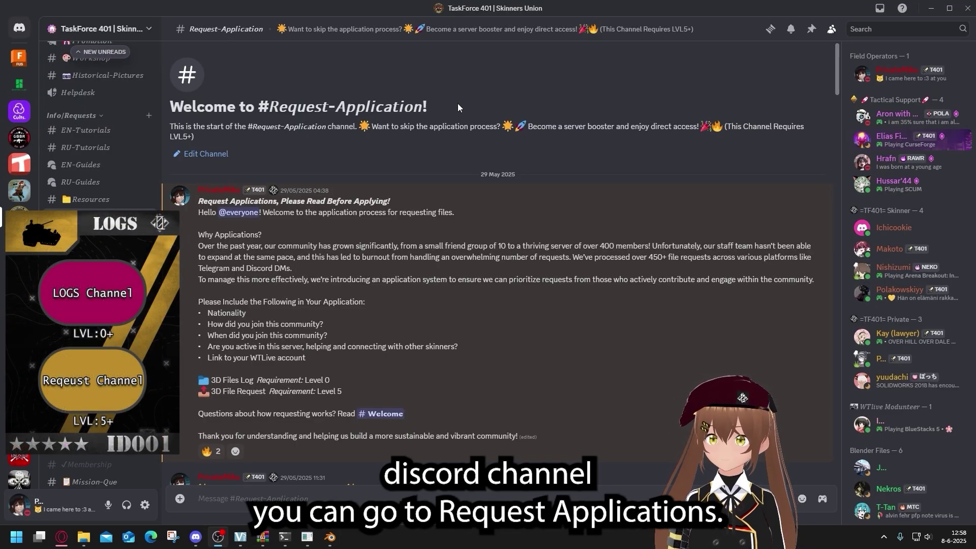
Highlight the request application requirements, then browse the 3d-file-log forum's Germany vehicle posts
drag(197, 185, 497, 442)
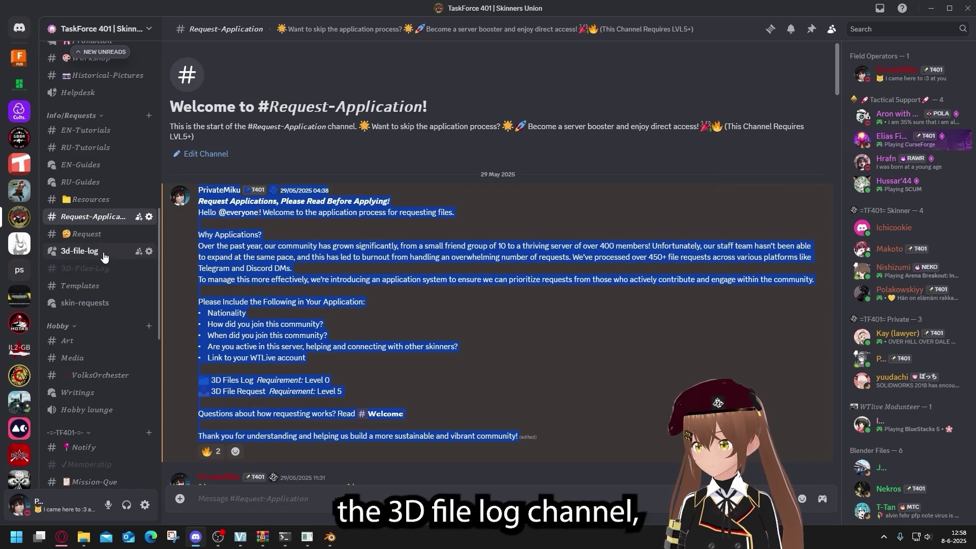
click(82, 251)
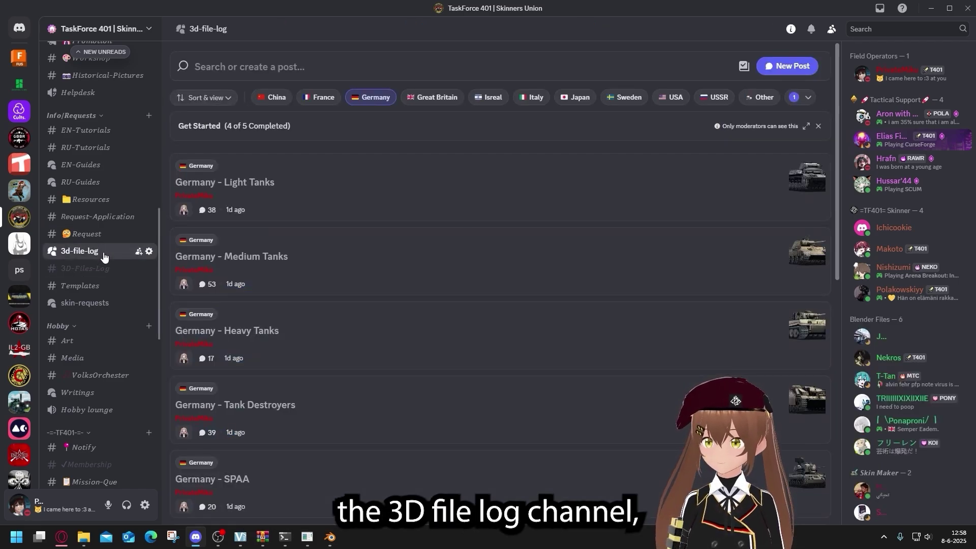
scroll(527, 183, down, 10)
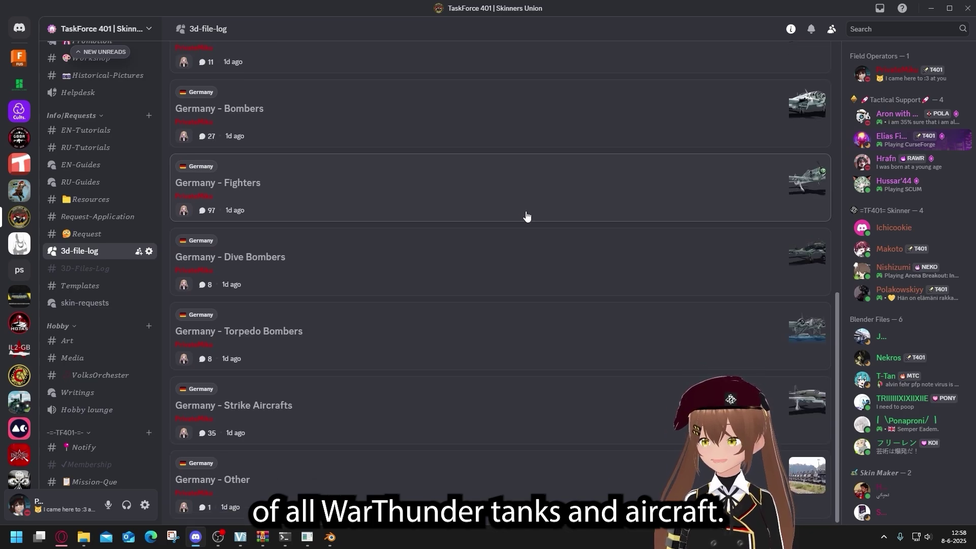
scroll(527, 218, up, 4)
scroll(526, 219, up, 6)
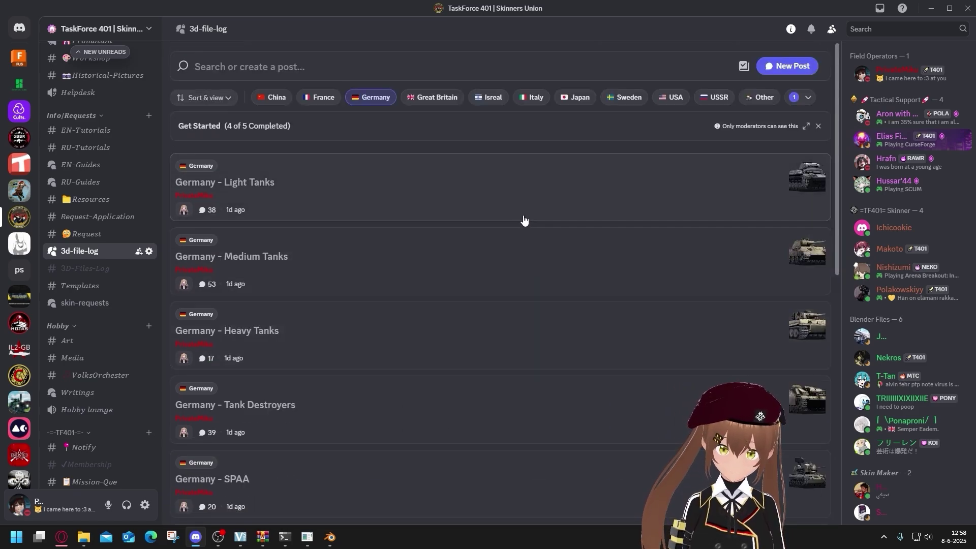
Open the Germany - Light Tanks post and browse its zip attachments like Garford-Beute.zip and Pz.Sfl.Ic.zip
click(285, 190)
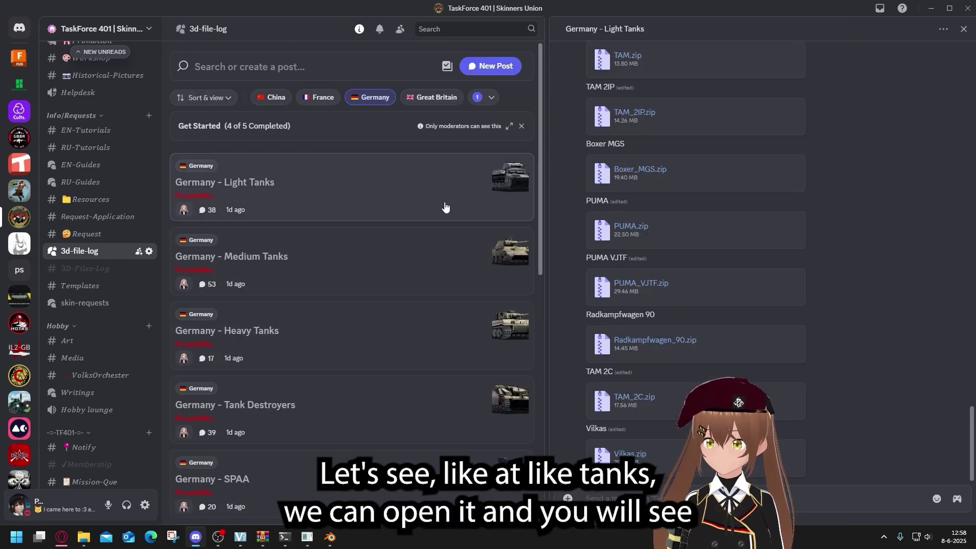
scroll(663, 237, up, 15)
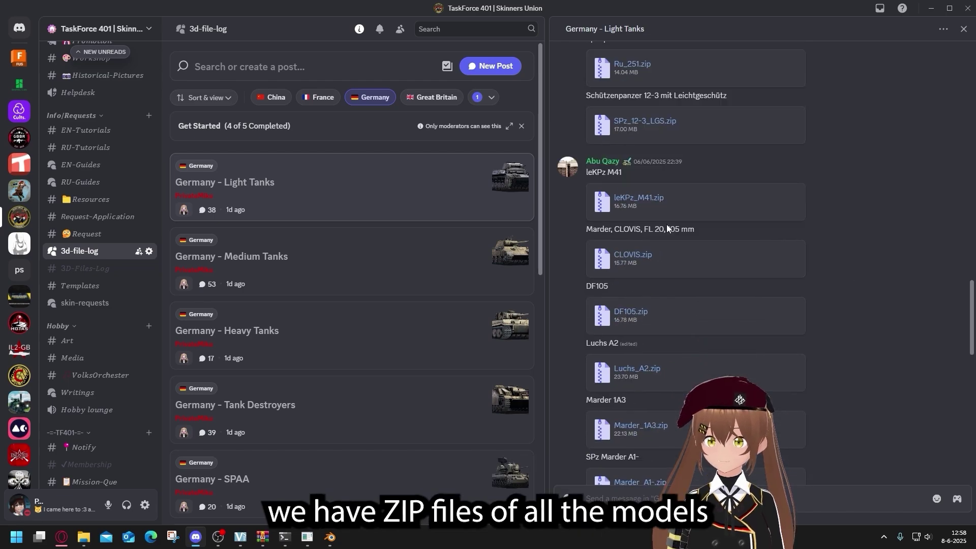
scroll(661, 224, up, 10)
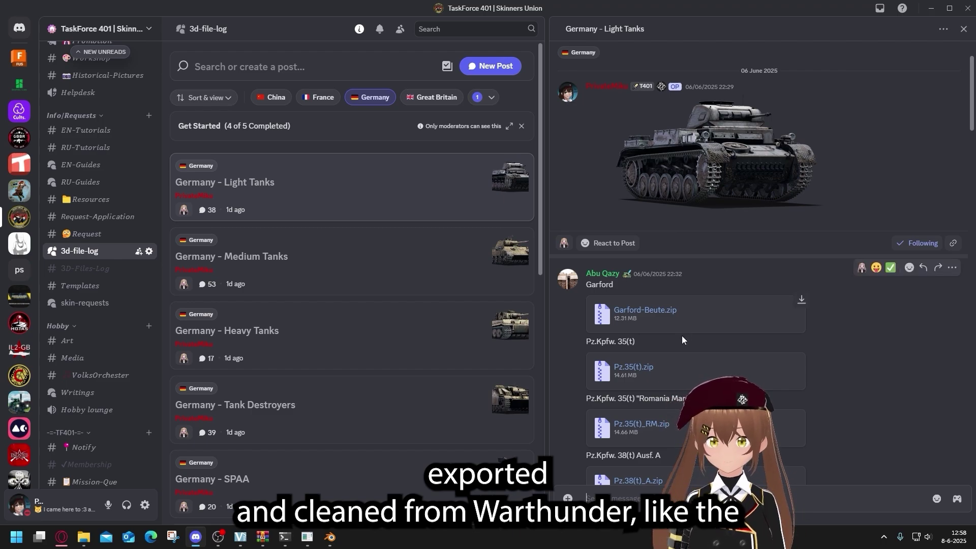
scroll(675, 319, down, 5)
scroll(677, 317, down, 8)
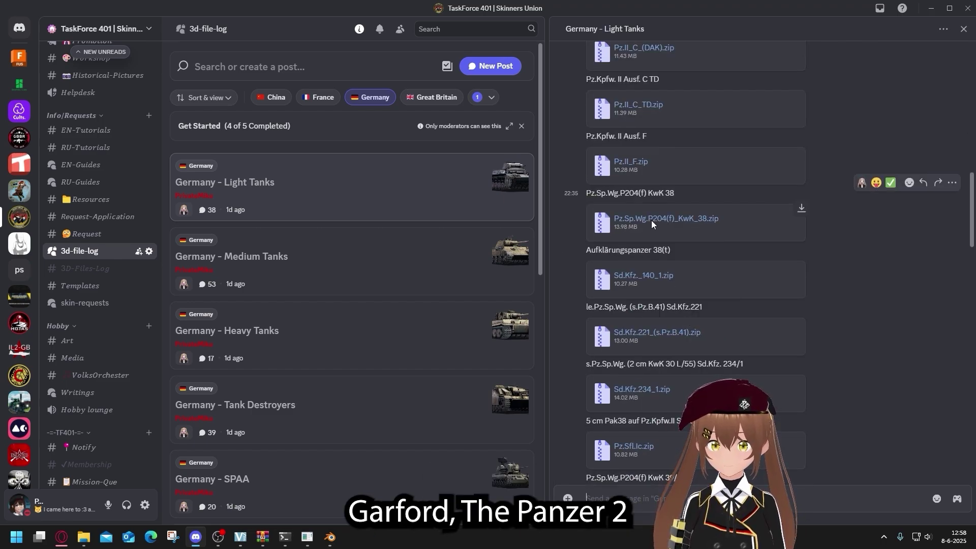
scroll(814, 240, down, 4)
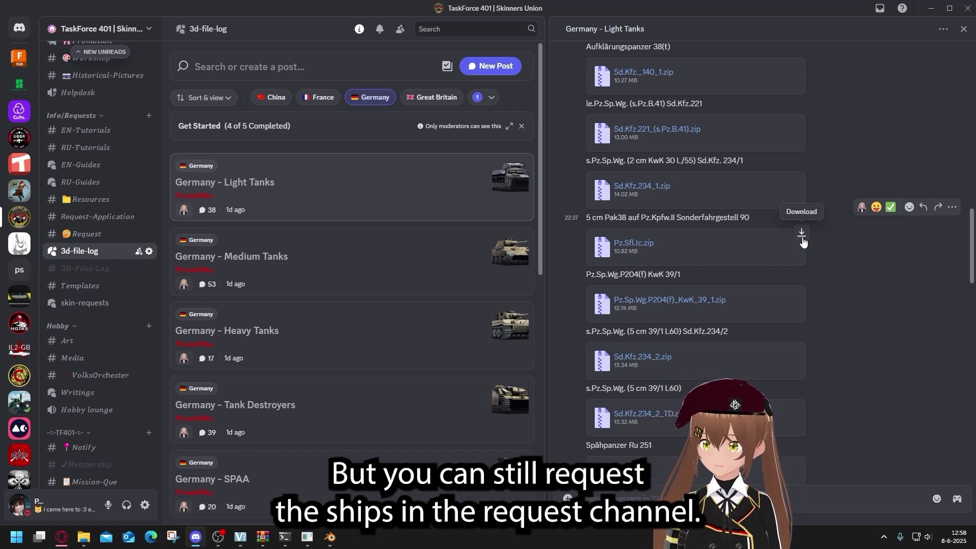
Go to the Request channel with its GameModels3D OBJ download userscripts
click(82, 234)
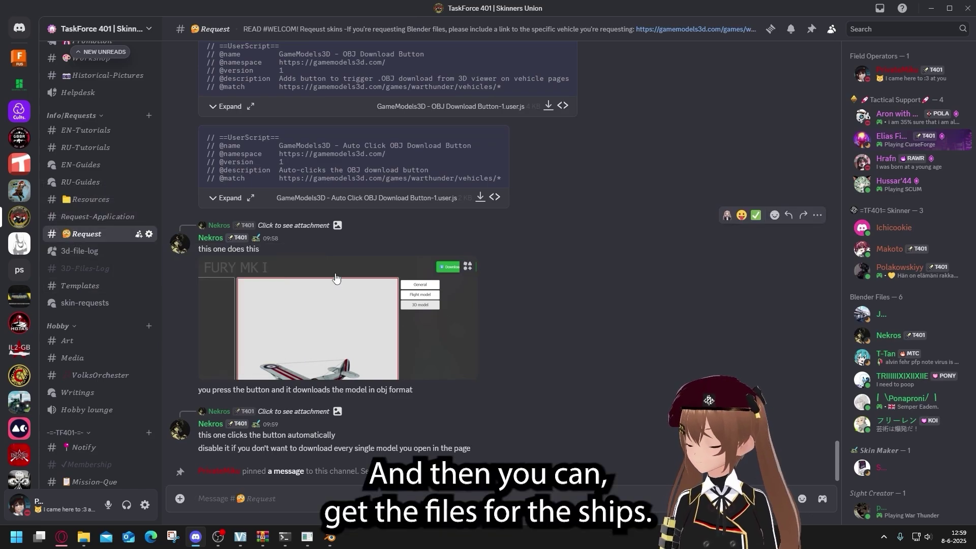